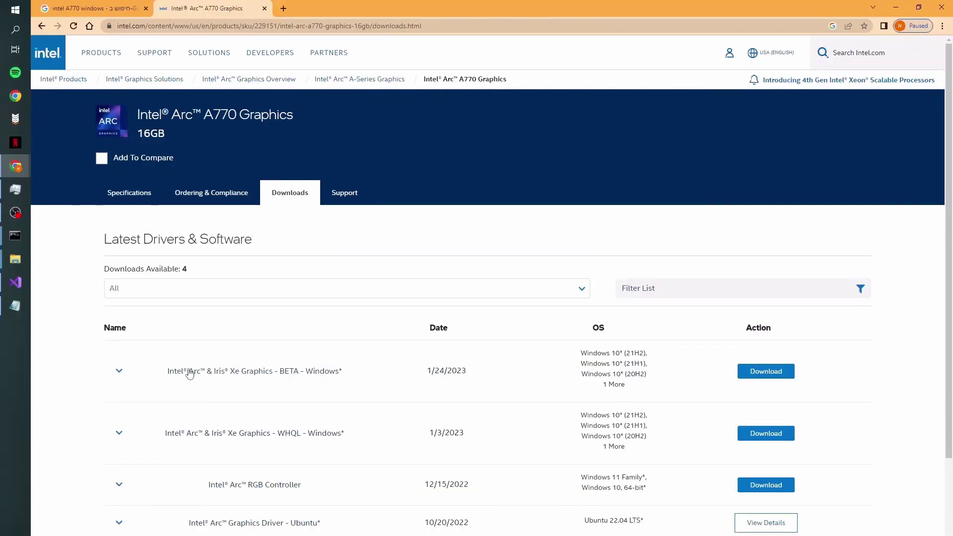
- Expand the beta Arc and Iris Xe driver entry and launch its Graphics Driver Installer
{"action": "left_click", "coordinate": [211, 374]}
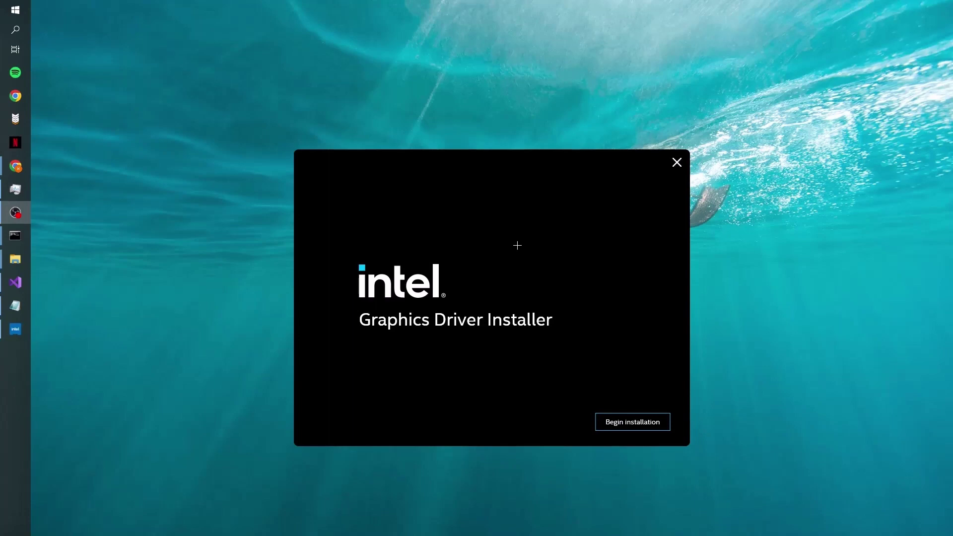
{"action": "left_click", "coordinate": [624, 423]}
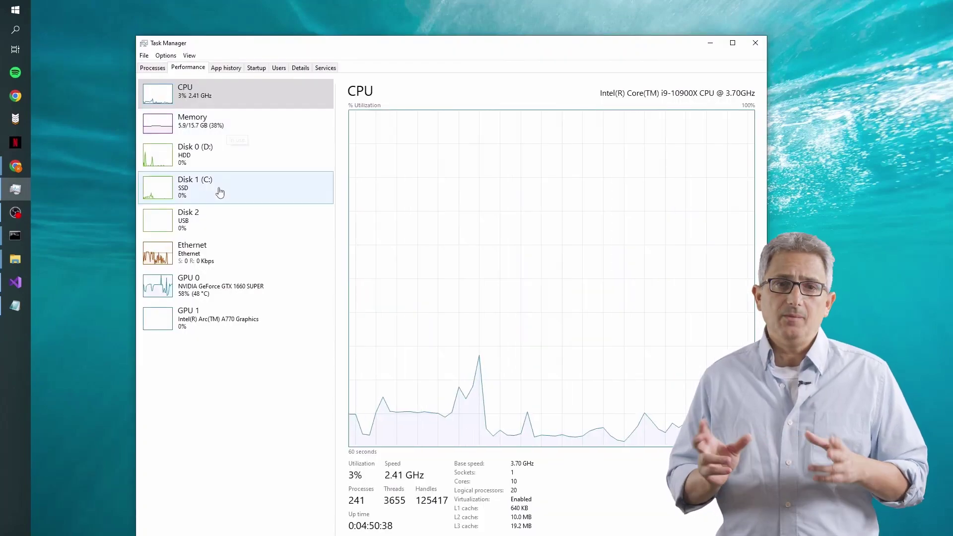
- Check the Task Manager usage graphs for GPU 0 (NVIDIA) and GPU 1 (Intel Arc A770)
{"action": "left_click", "coordinate": [198, 279]}
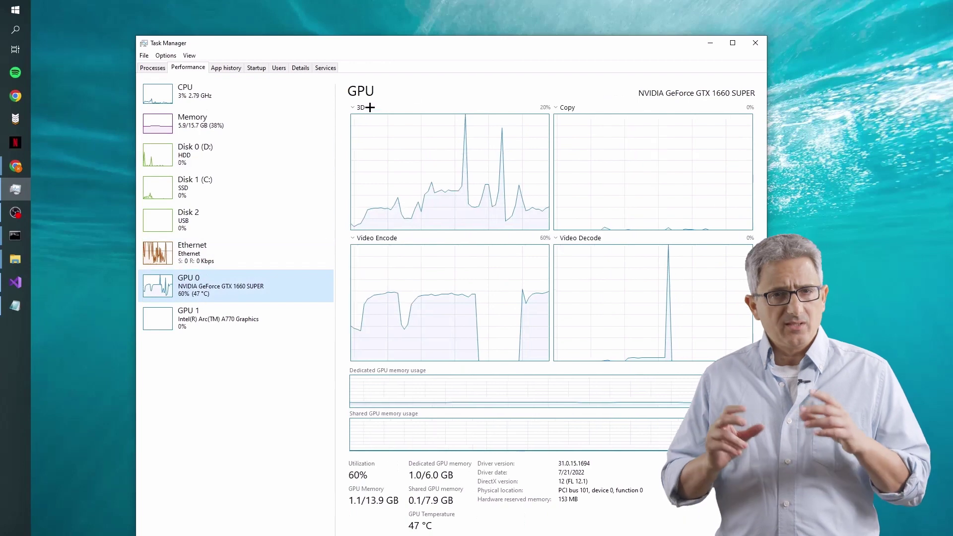
{"action": "left_click", "coordinate": [190, 324]}
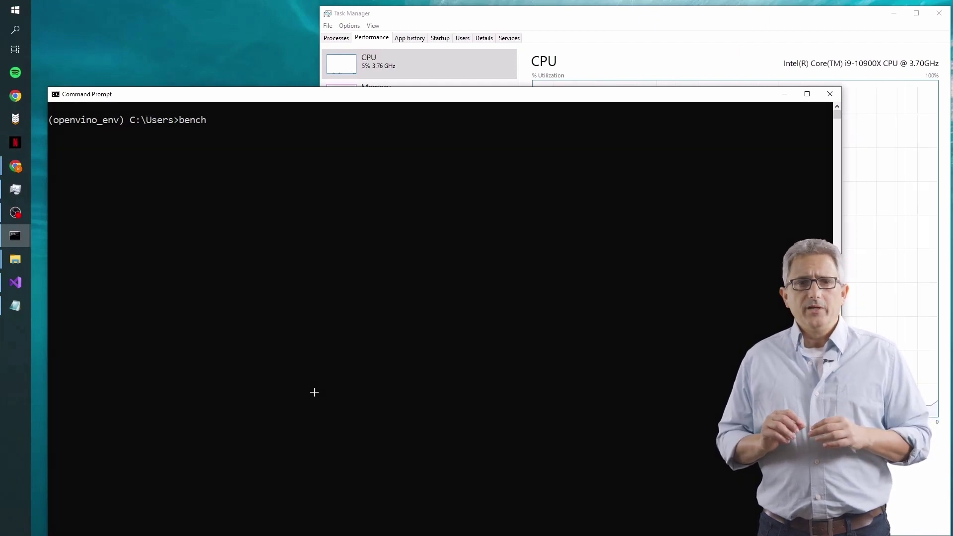
{"action": "type", "text": "mark_a"}
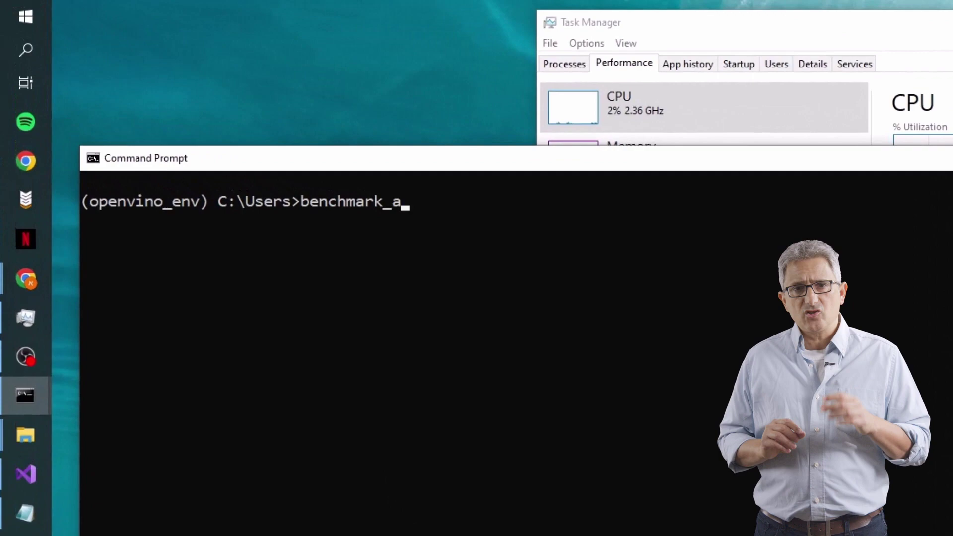
{"action": "type", "text": "pp -h"}
- Run benchmark_app -h to list the available target devices: CPU, GNA and GPU
{"action": "key", "text": "Return"}
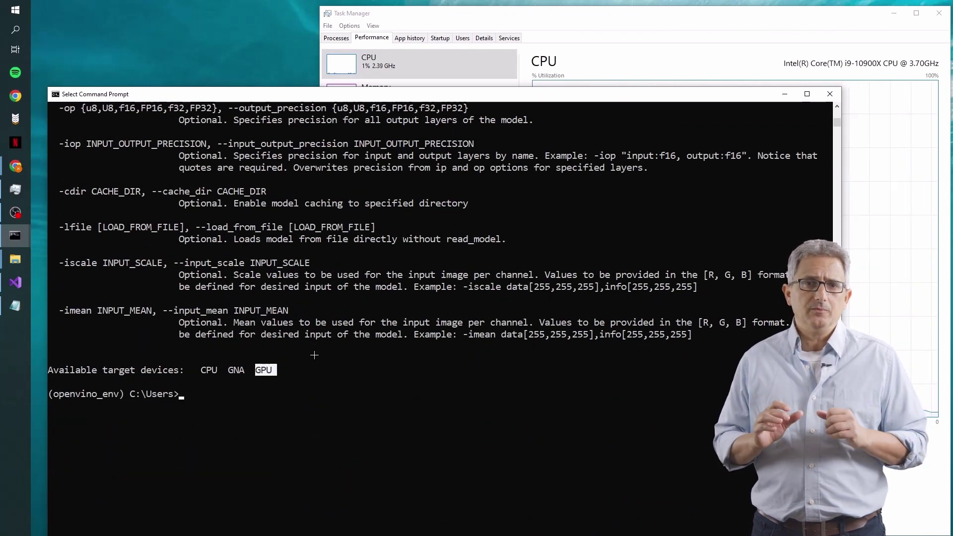
{"action": "type", "text": "cls"}
- Clear the screen and benchmark person-detection-retail-0013 FP16 at 118.76 FPS, with Task Manager alongside
{"action": "key", "text": "Return"}
{"action": "type", "text": "benchmark_app -m"}
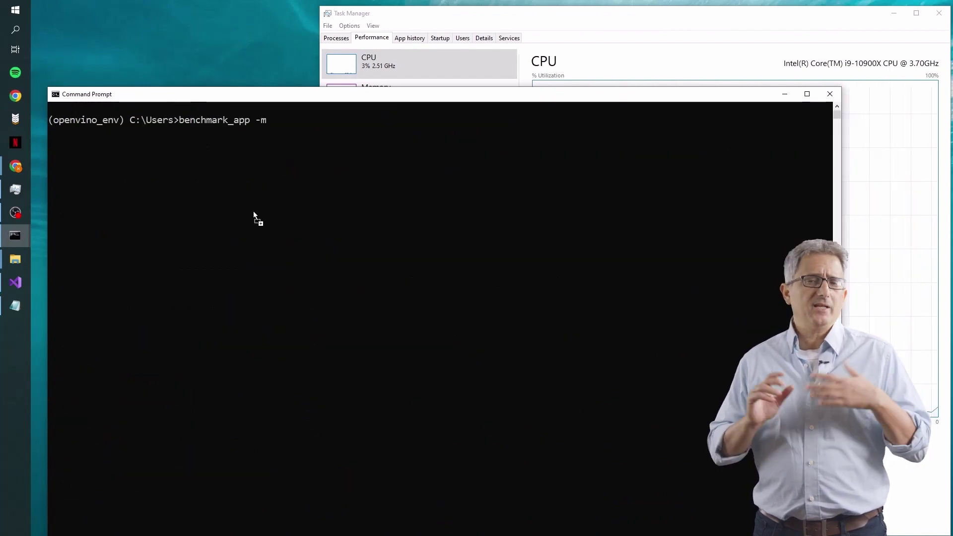
{"action": "type", "text": "C:\\Users\\aviv7\\open_model_zoo\\demos\\multi_camera_multi_target_tracking_demo\\python\\intel\\person-detection-retail-0013\\FP16\\person-detection-retail-0013.xml"}
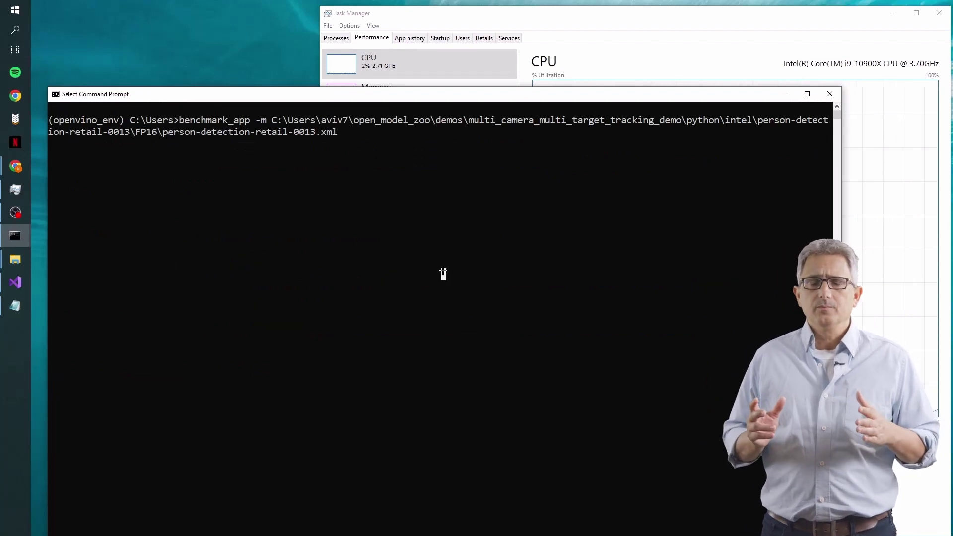
{"action": "key", "text": "Return"}
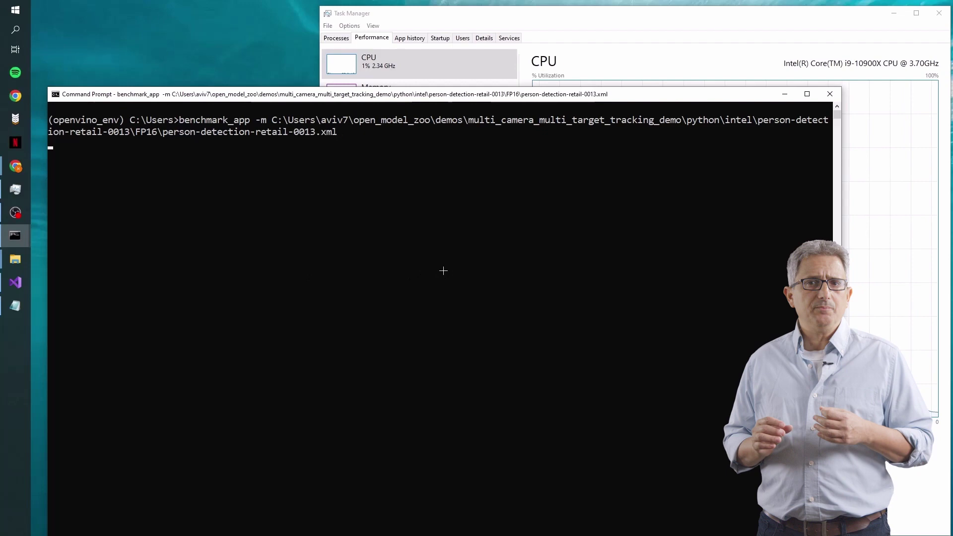
{"action": "left_click_drag", "start_coordinate": [600, 12], "coordinate": [543, 24]}
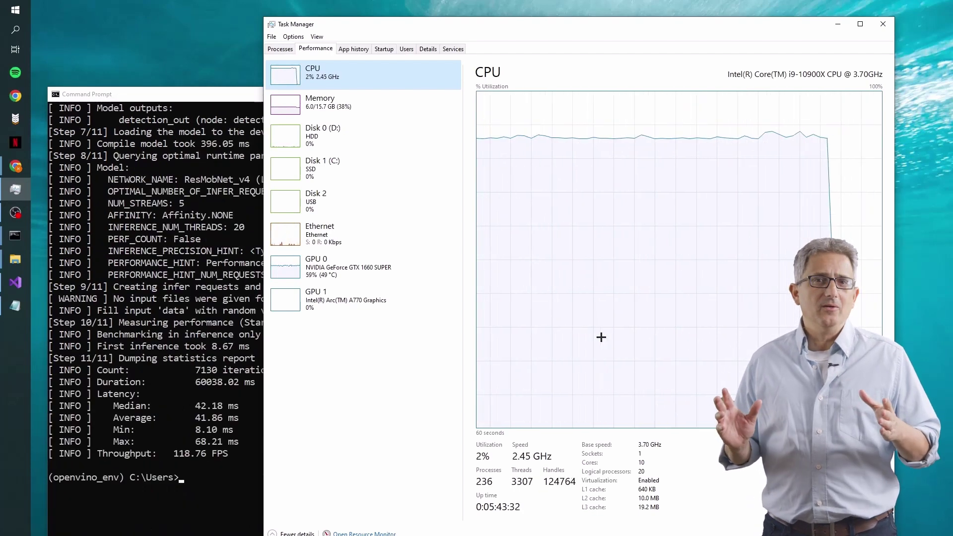
- Benchmark person-detection-retail-0013 with -d GPU at 544.03 FPS while watching GPU 1 usage
{"action": "left_click", "coordinate": [215, 440]}
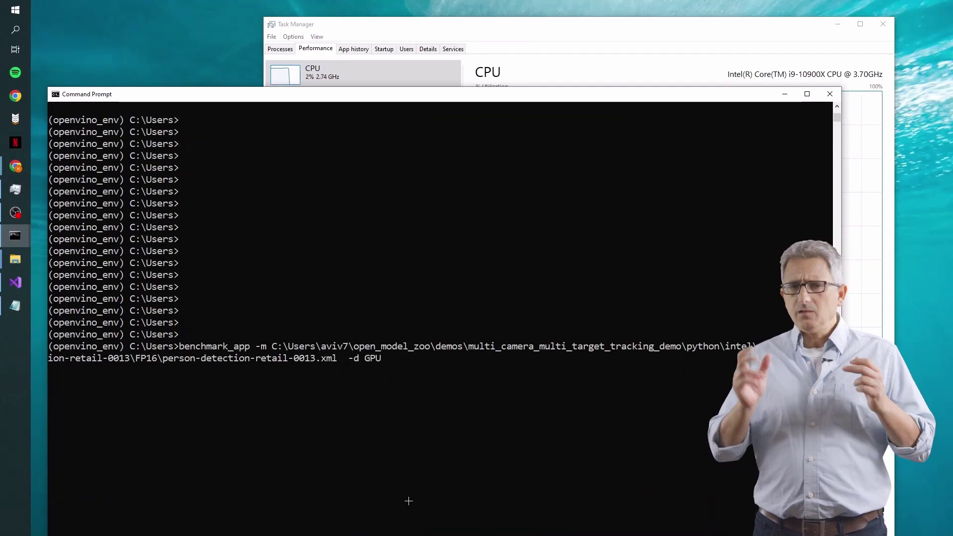
{"action": "key", "text": "Return"}
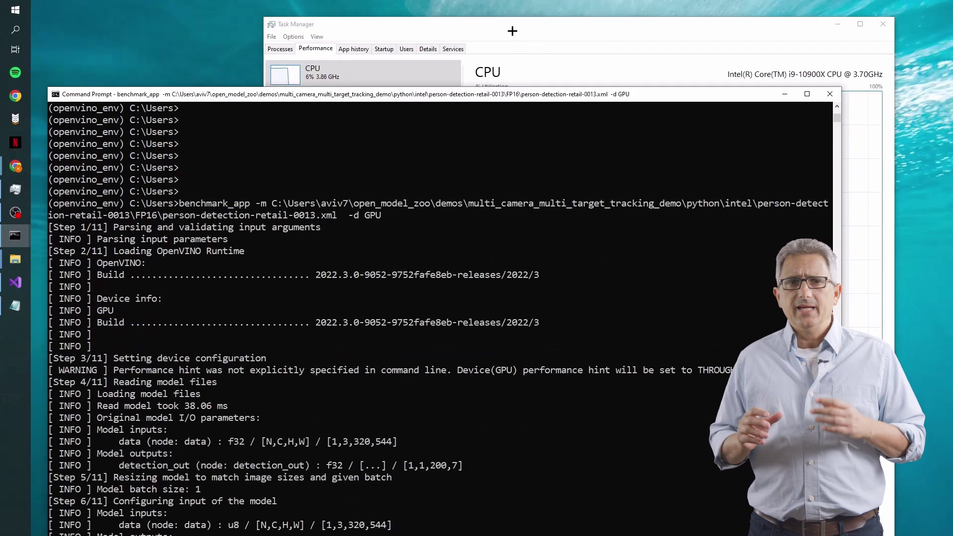
{"action": "left_click", "coordinate": [510, 30]}
{"action": "left_click", "coordinate": [325, 302]}
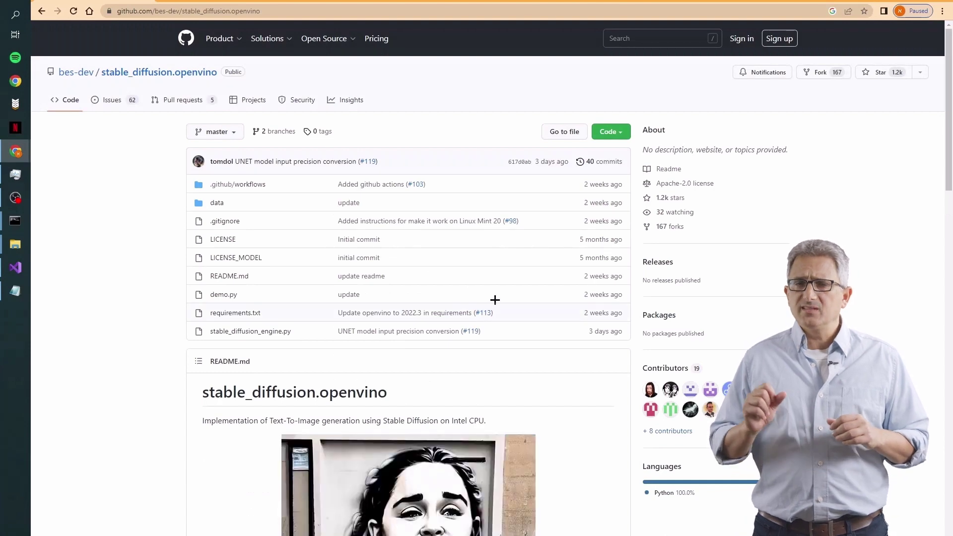
- Open the Code dropdown on stable_diffusion.openvino to get its HTTPS clone URL
{"action": "left_click", "coordinate": [605, 135]}
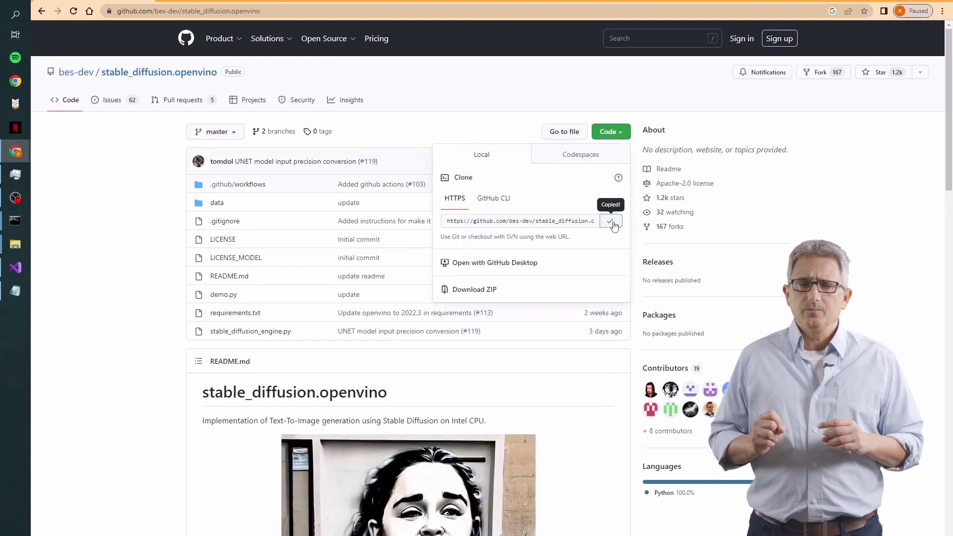
{"action": "scroll", "coordinate": [447, 298], "scroll_direction": "down", "scroll_amount": 10}
{"action": "scroll", "coordinate": [213, 226], "scroll_direction": "down", "scroll_amount": 5}
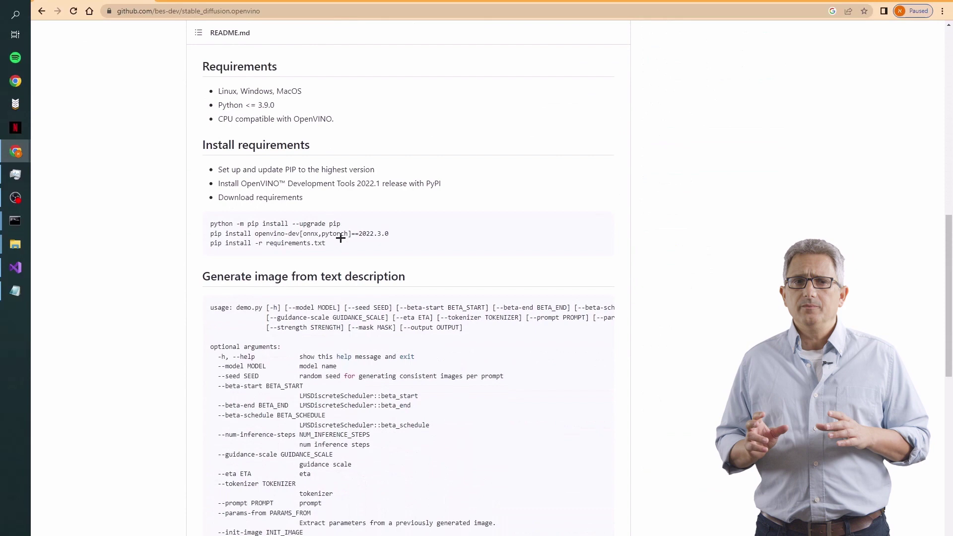
{"action": "scroll", "coordinate": [285, 262], "scroll_direction": "down", "scroll_amount": 2}
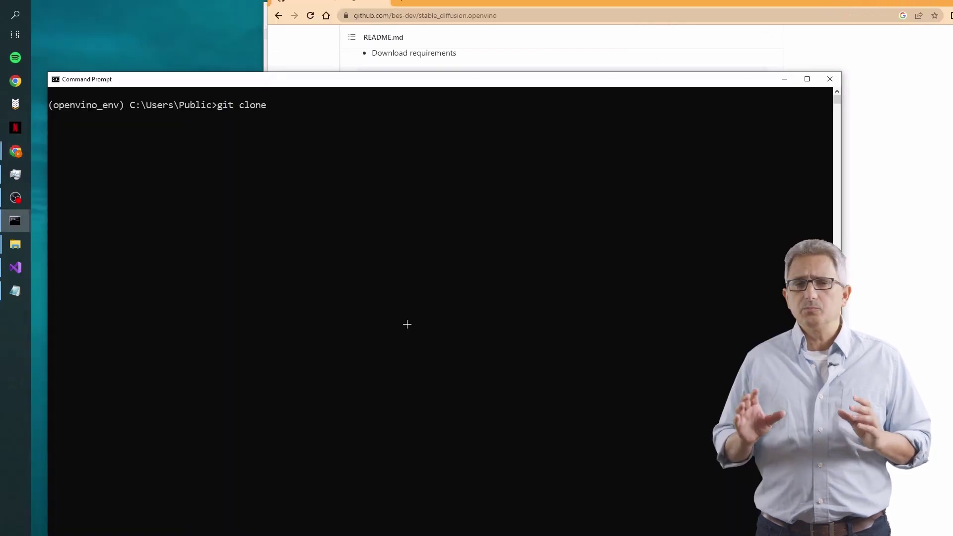
- Run git clone with the copied stable_diffusion.openvino URL and bring the repository page back
{"action": "key", "text": "Return"}
{"action": "left_click", "coordinate": [456, 25]}
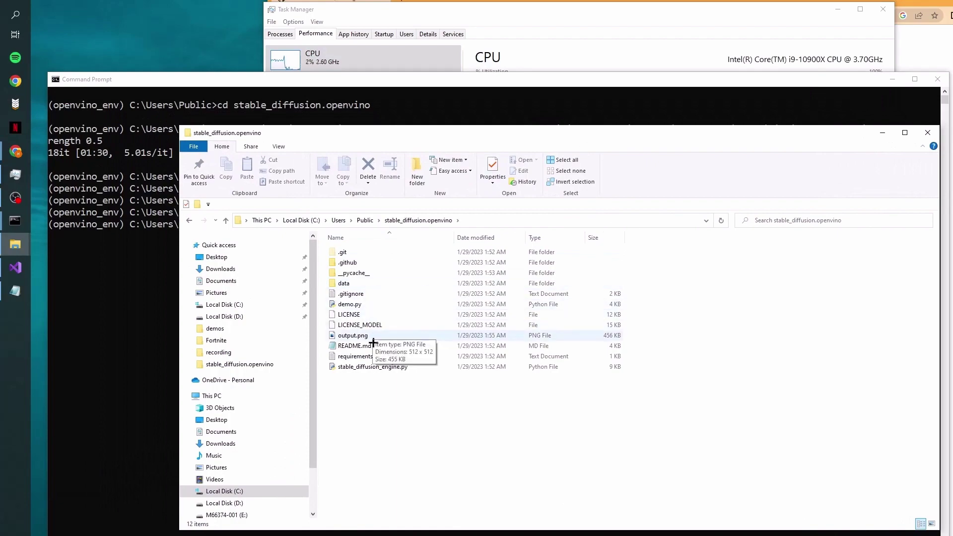
- Open stable_diffusion_engine.py in Notepad and search it for the 'cpu' device setting
{"action": "double_click", "coordinate": [376, 369]}
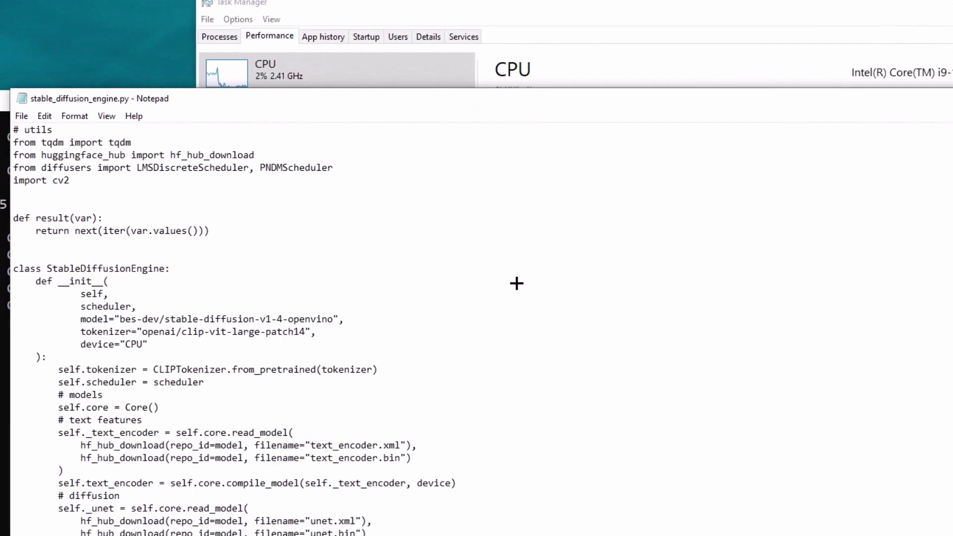
{"action": "key", "text": "ctrl+f"}
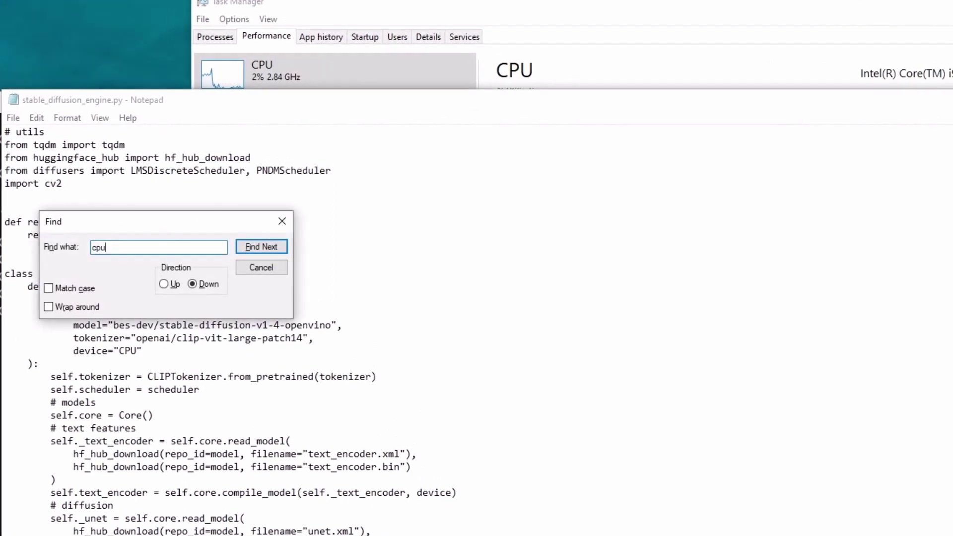
{"action": "left_click", "coordinate": [281, 273]}
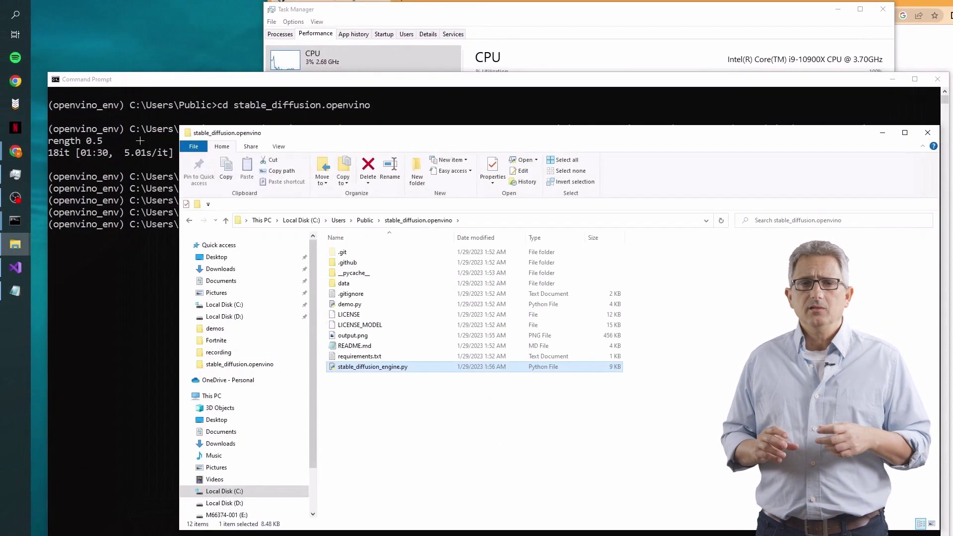
- Rerun demo.py on the GPU at 2.07 it/s and open the newest output.png portrait
{"action": "key", "text": "Up"}
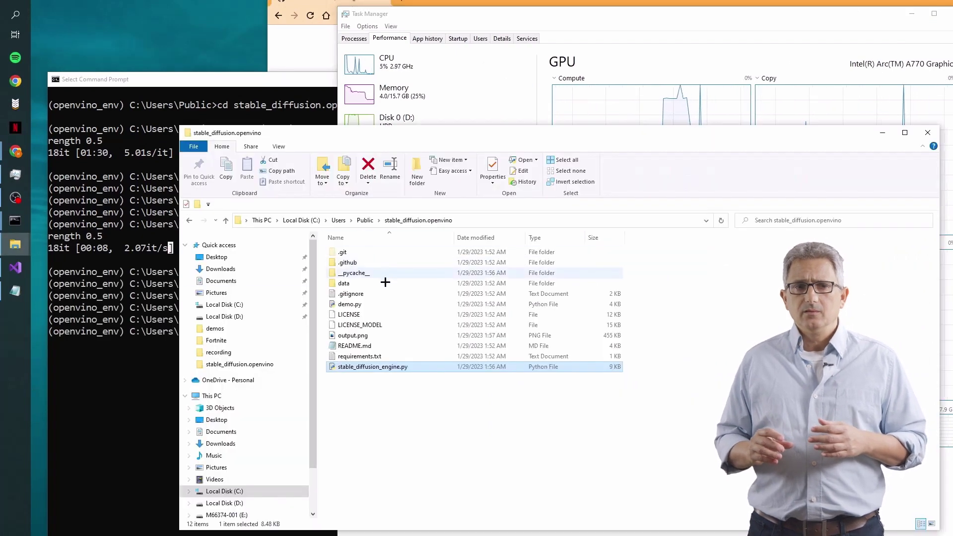
{"action": "left_click", "coordinate": [475, 236]}
{"action": "double_click", "coordinate": [354, 253]}
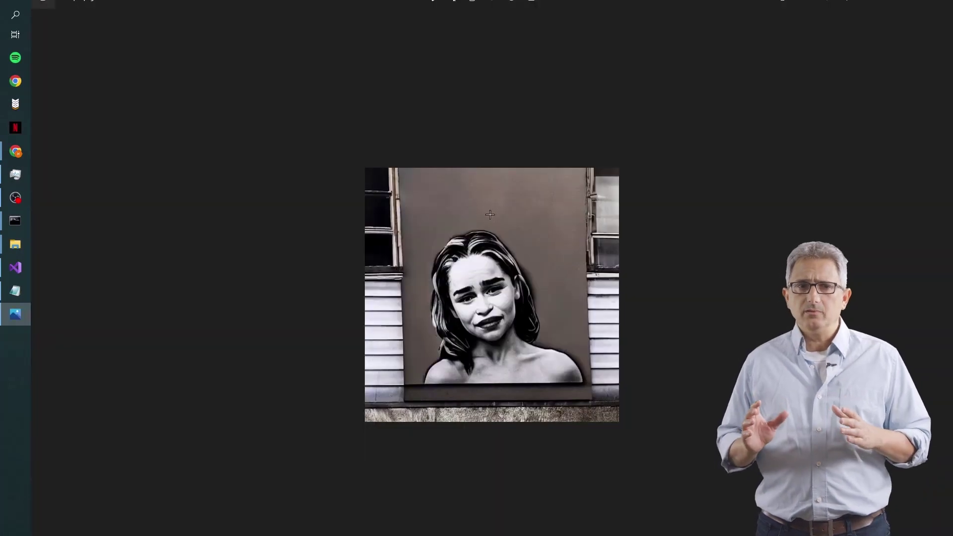